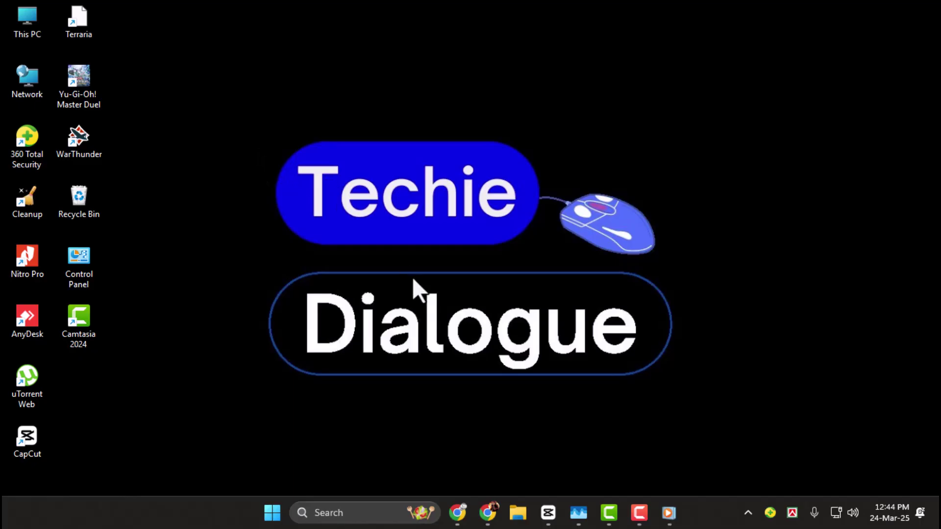
Move project 0324 to the Trash, then open and dismiss the actions menu for 0324 (1).
{"action": "left_click", "coordinate": [548, 513]}
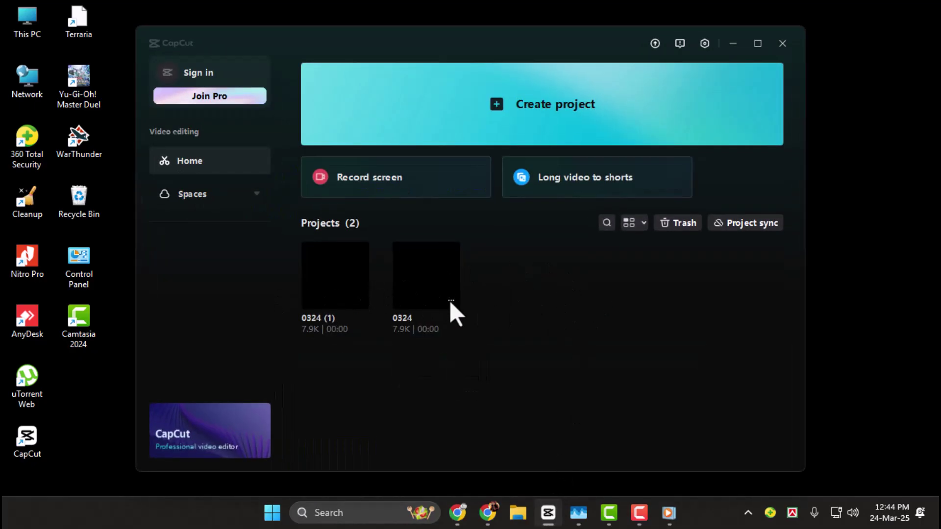
{"action": "left_click", "coordinate": [447, 295]}
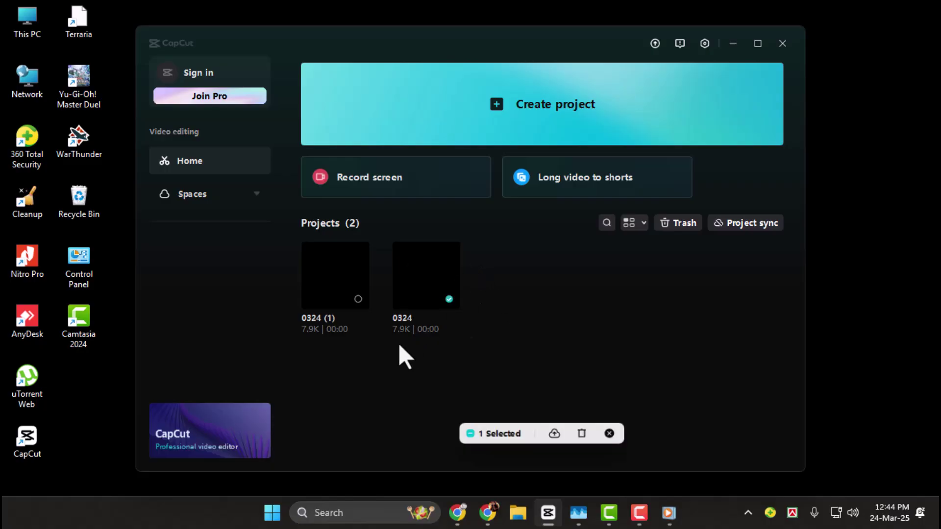
{"action": "left_click", "coordinate": [580, 433]}
{"action": "left_click", "coordinate": [441, 308]}
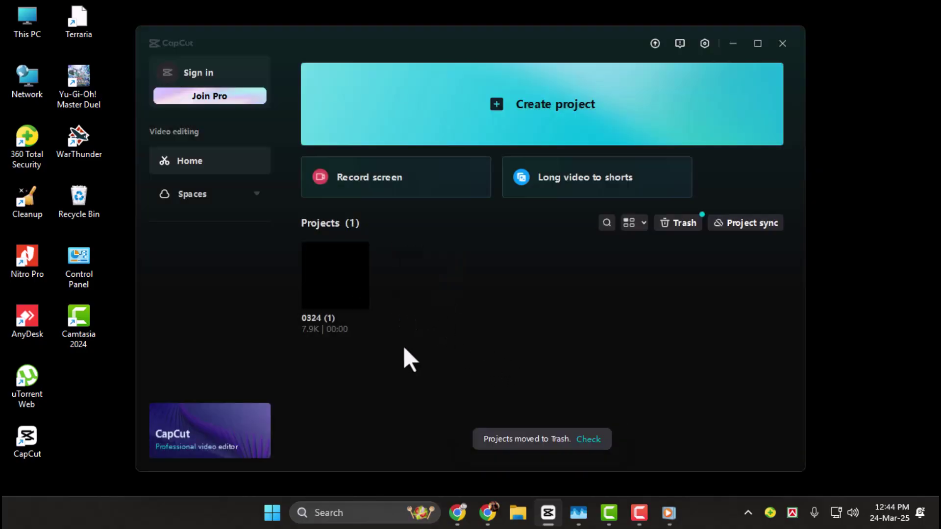
{"action": "right_click", "coordinate": [327, 290]}
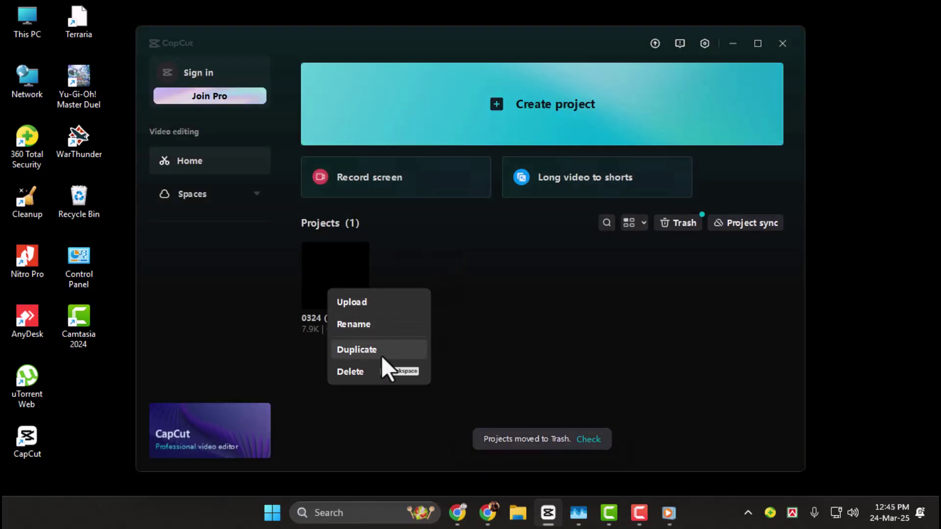
{"action": "left_click", "coordinate": [512, 369]}
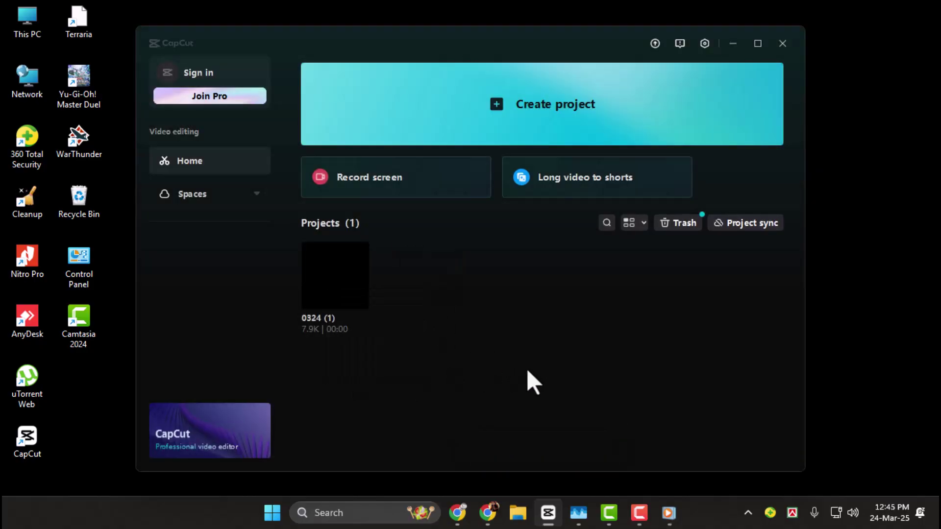
In project 0324 (1), enable proxy editing at 540P in Performance settings and save.
{"action": "left_click", "coordinate": [338, 293]}
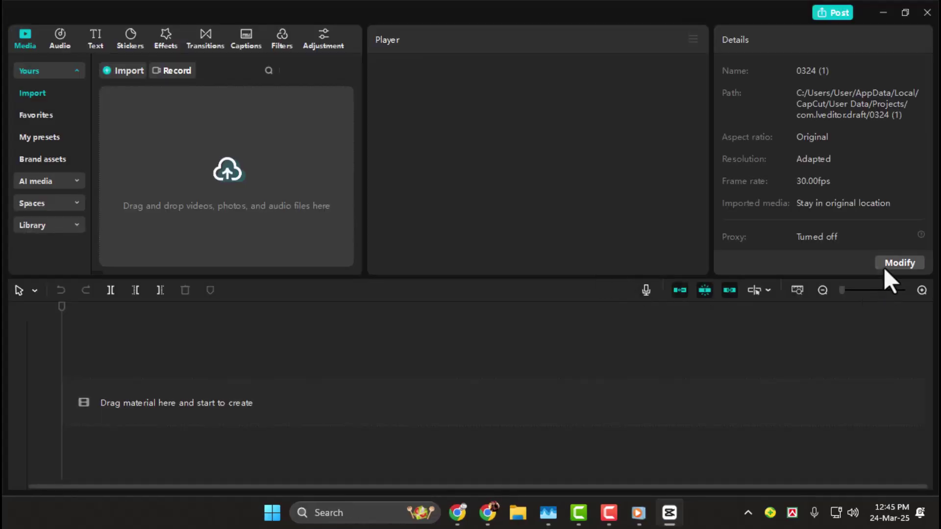
{"action": "left_click", "coordinate": [890, 265]}
{"action": "left_click", "coordinate": [521, 86]}
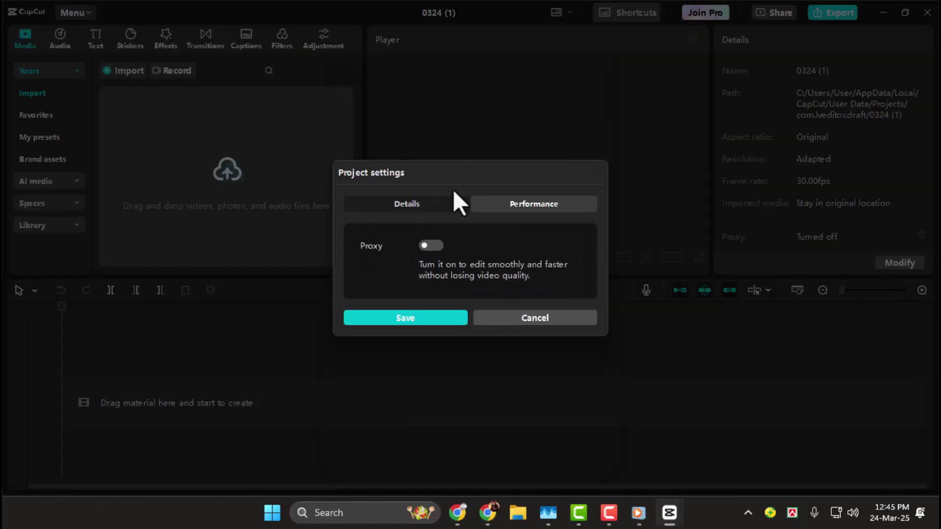
{"action": "left_click", "coordinate": [430, 246]}
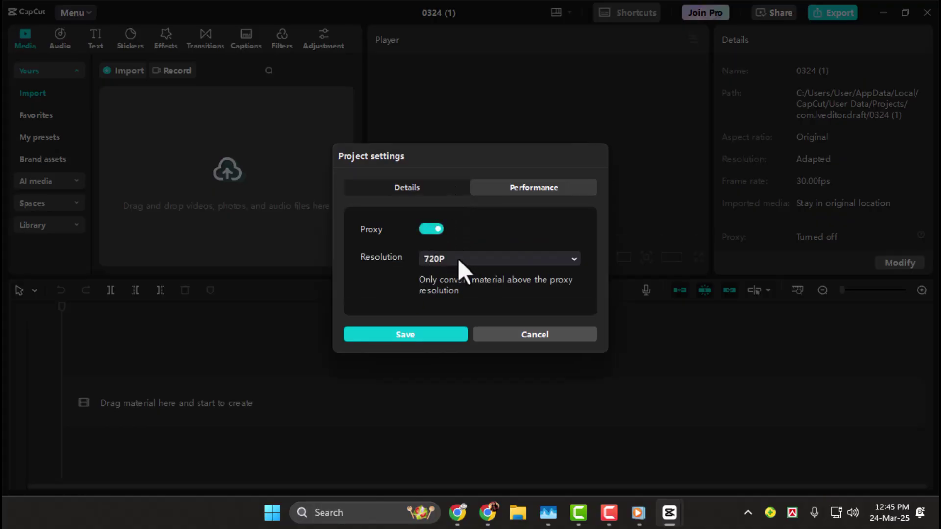
{"action": "left_click", "coordinate": [471, 258]}
{"action": "left_click", "coordinate": [458, 301]}
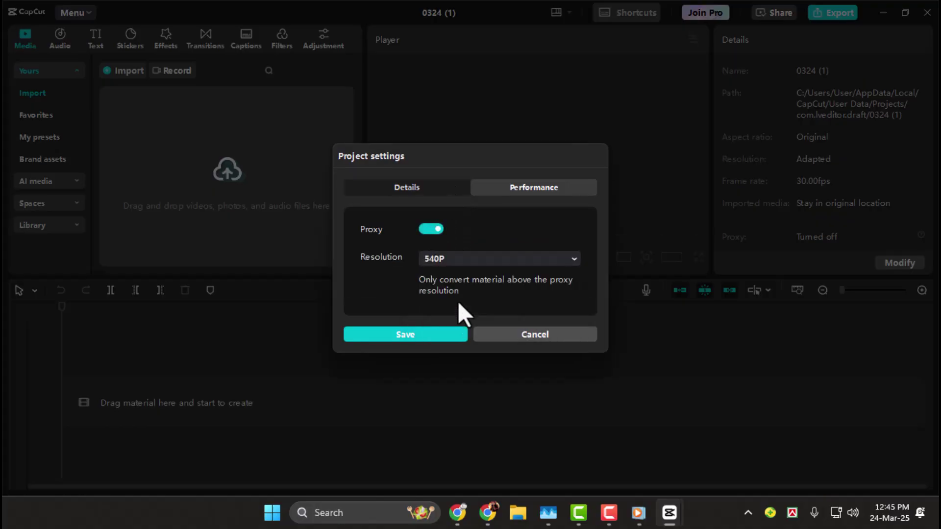
{"action": "left_click", "coordinate": [434, 334]}
Review the frame rate choices, save the project settings again, and close the editor.
{"action": "left_click", "coordinate": [898, 262]}
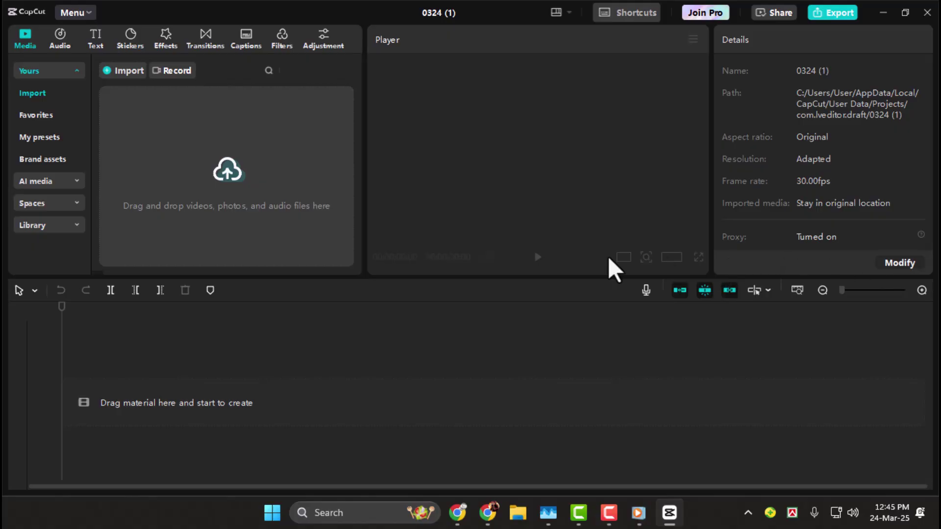
{"action": "left_click", "coordinate": [431, 283]}
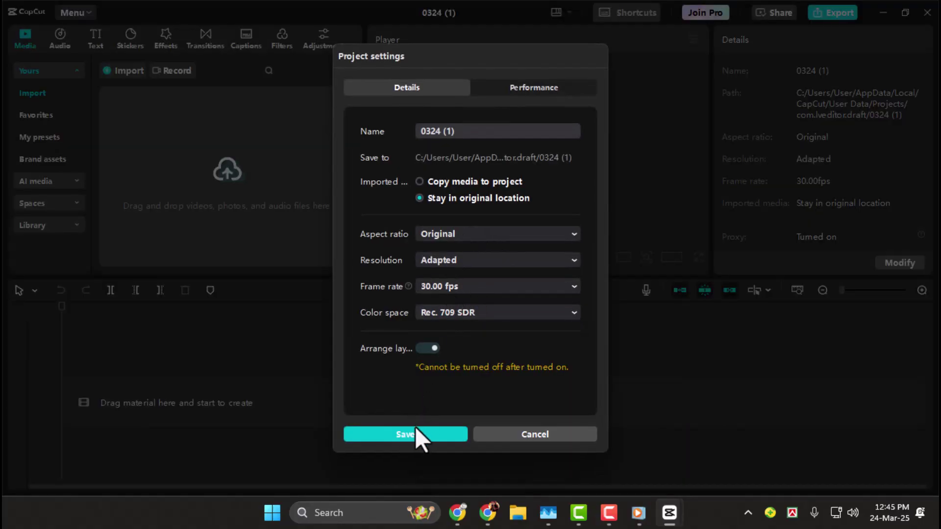
{"action": "left_click", "coordinate": [415, 435]}
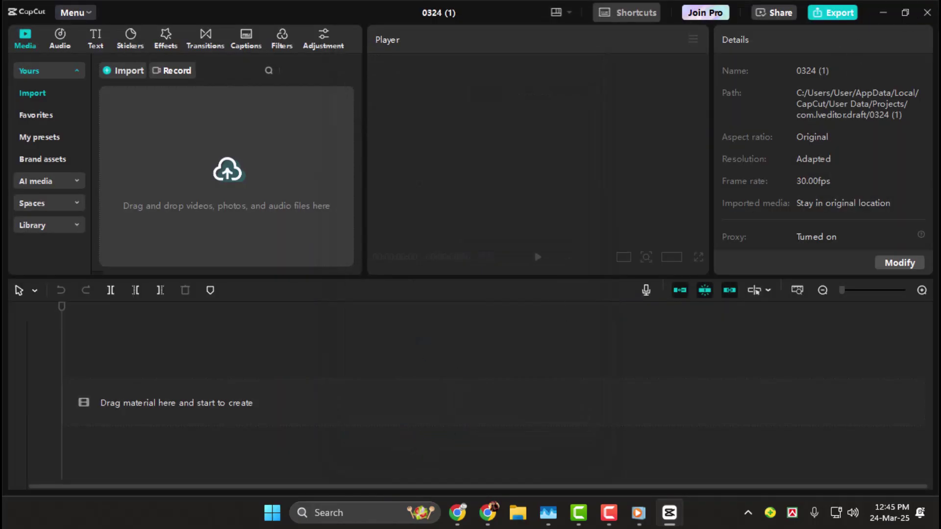
{"action": "left_click", "coordinate": [927, 12]}
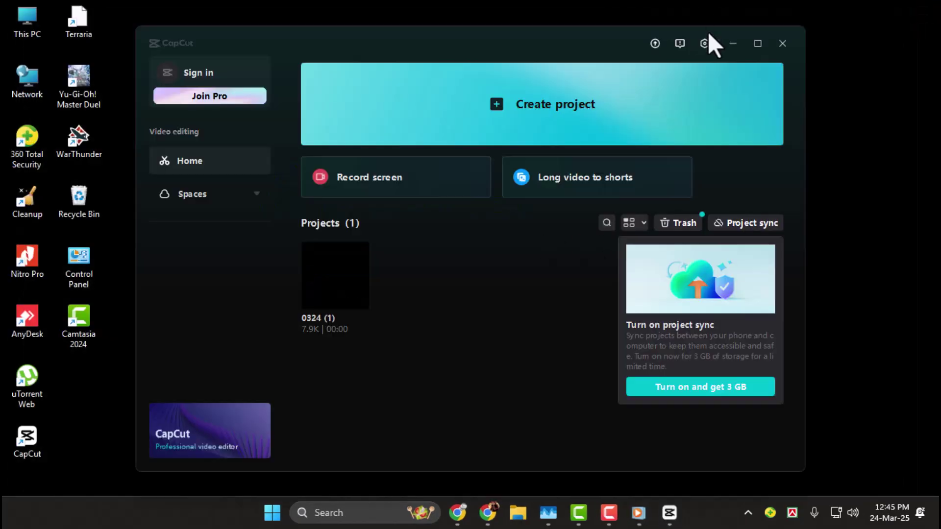
{"action": "left_click", "coordinate": [706, 44]}
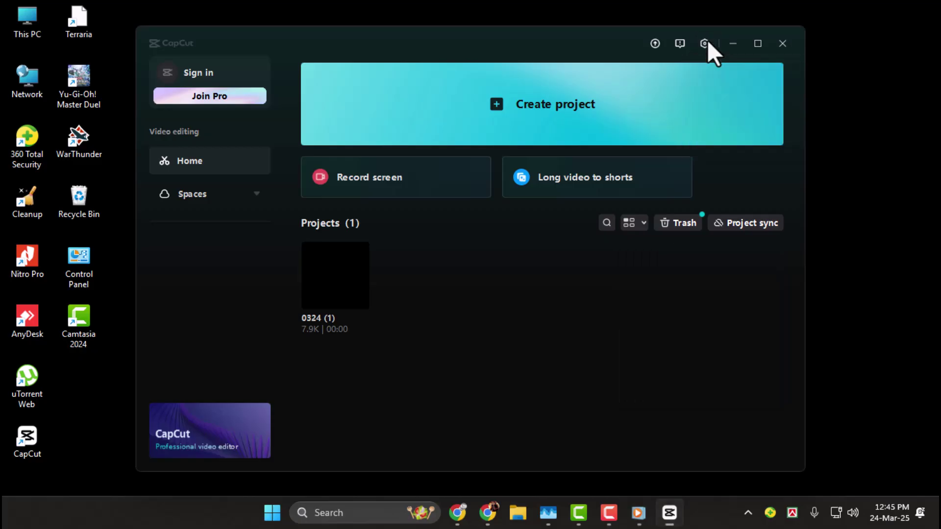
{"action": "left_click", "coordinate": [706, 44]}
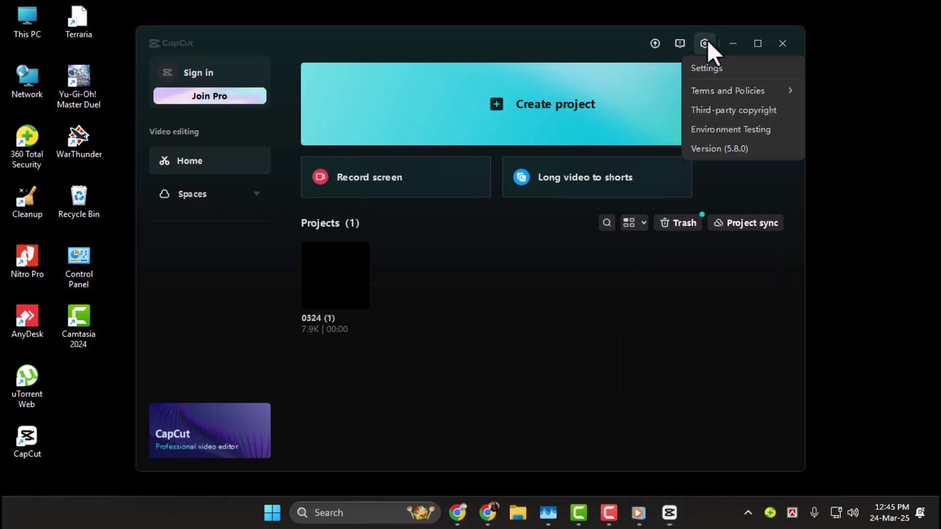
{"action": "left_click", "coordinate": [710, 150]}
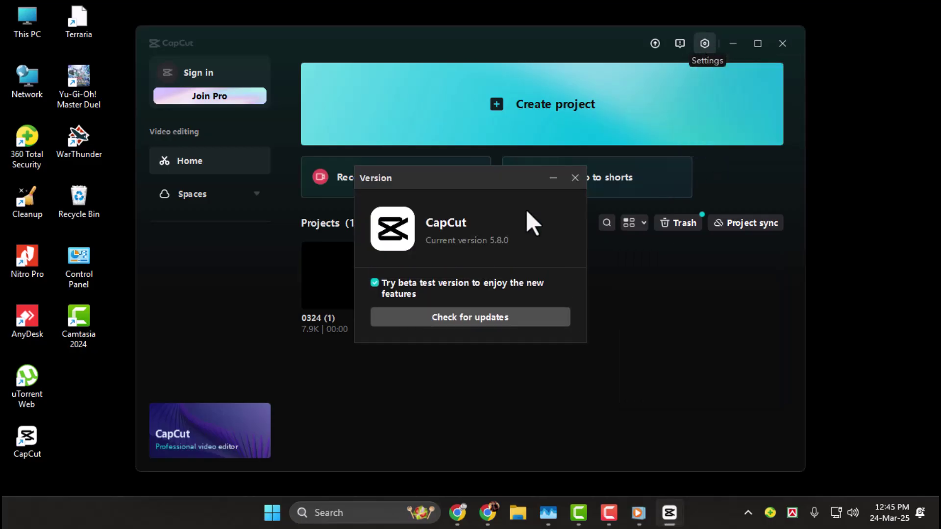
{"action": "left_click", "coordinate": [502, 317]}
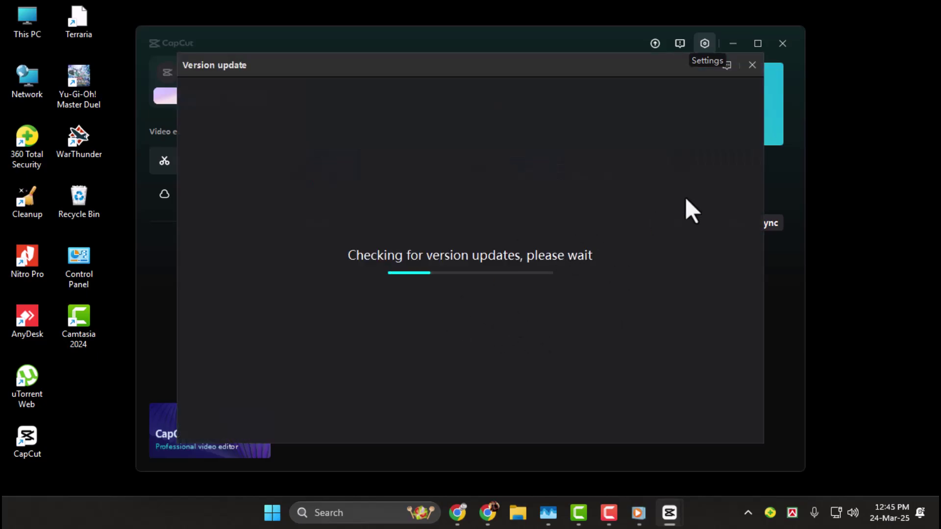
{"action": "left_click", "coordinate": [753, 65]}
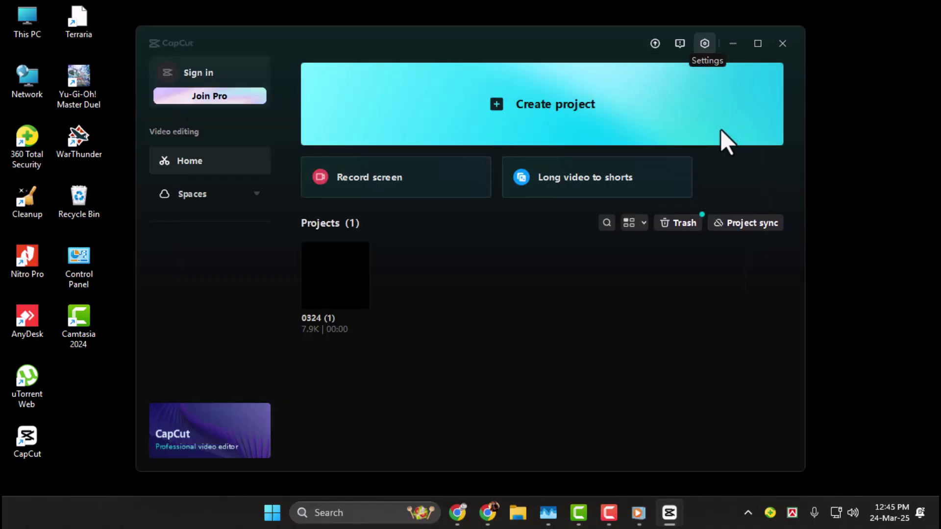
Empty the Draft cache from CapCut Settings, confirming the deletion, then dismiss Settings with Cancel.
{"action": "left_click", "coordinate": [705, 43]}
{"action": "left_click", "coordinate": [706, 70]}
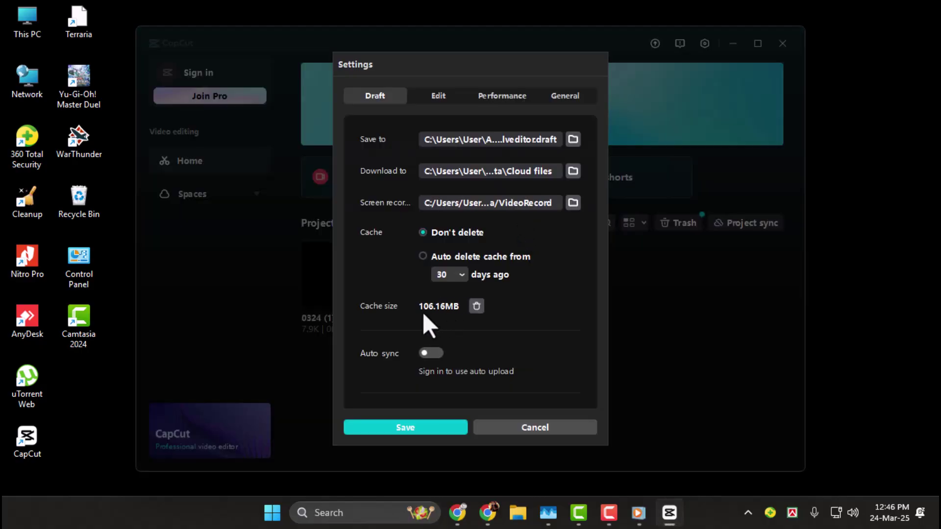
{"action": "left_click", "coordinate": [478, 306]}
{"action": "left_click", "coordinate": [446, 325]}
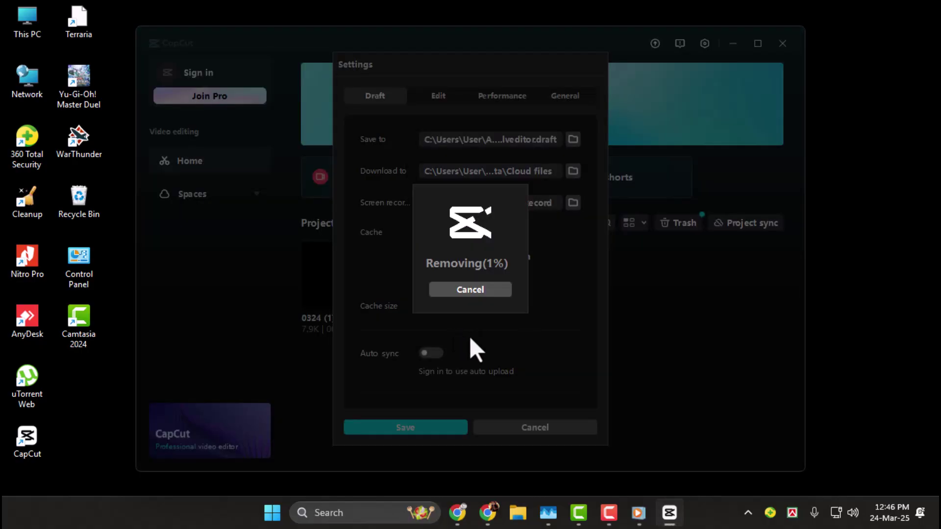
{"action": "left_click", "coordinate": [492, 293]}
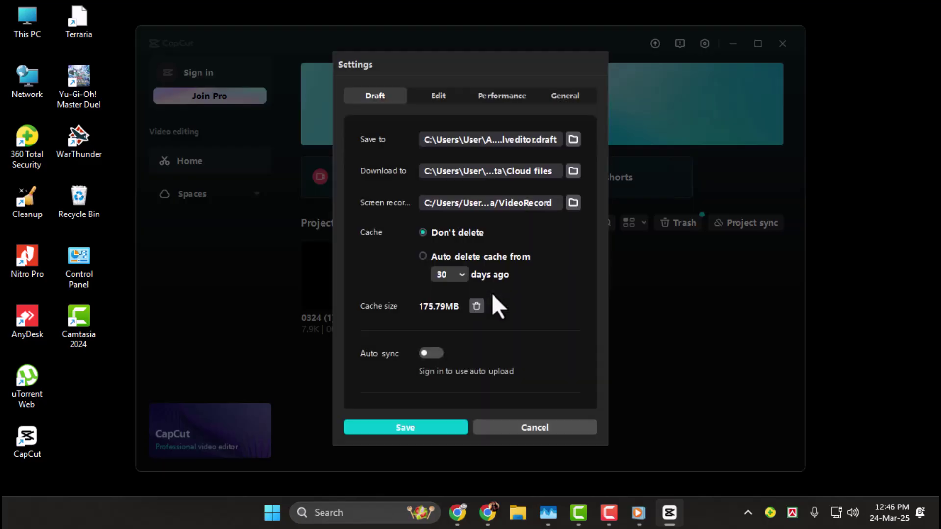
{"action": "left_click", "coordinate": [535, 427]}
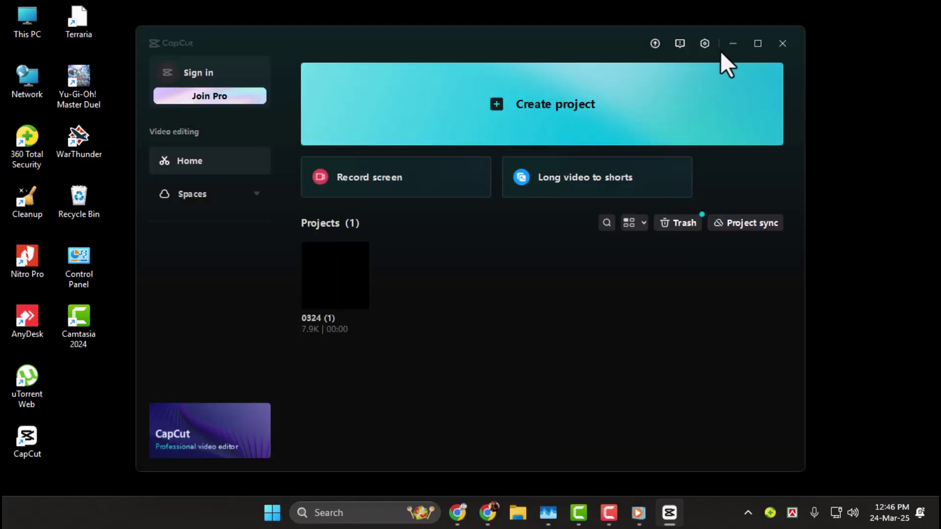
Minimize CapCut, show the desktop, and launch Task Manager from the taskbar.
{"action": "left_click", "coordinate": [757, 42]}
{"action": "key", "text": "super+d"}
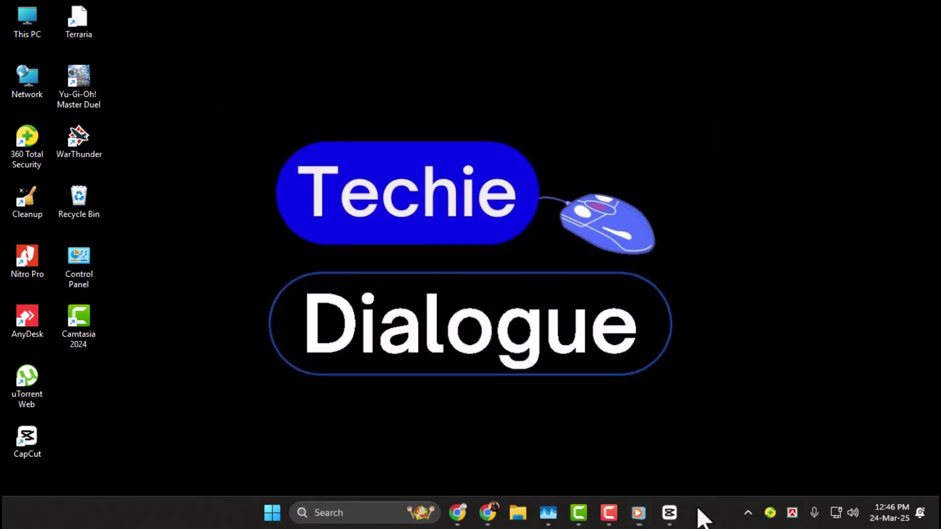
{"action": "right_click", "coordinate": [706, 513]}
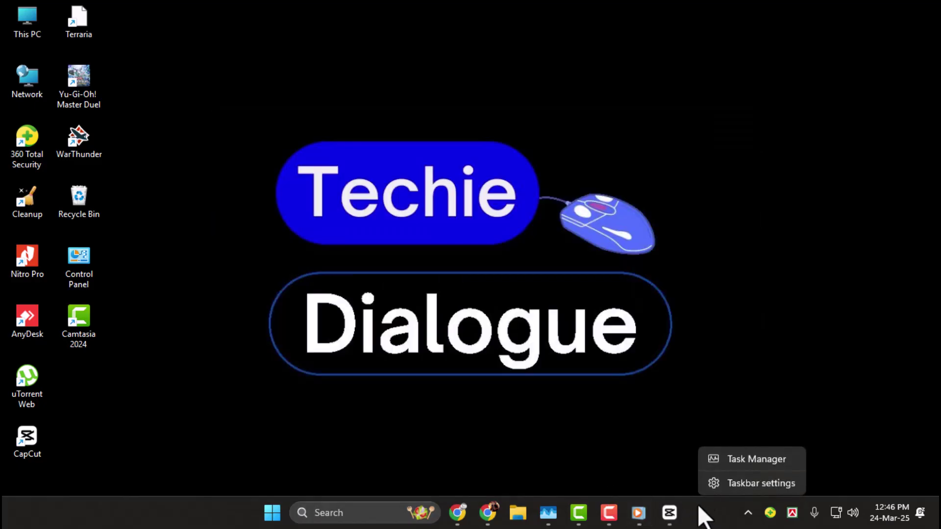
{"action": "left_click", "coordinate": [549, 513]}
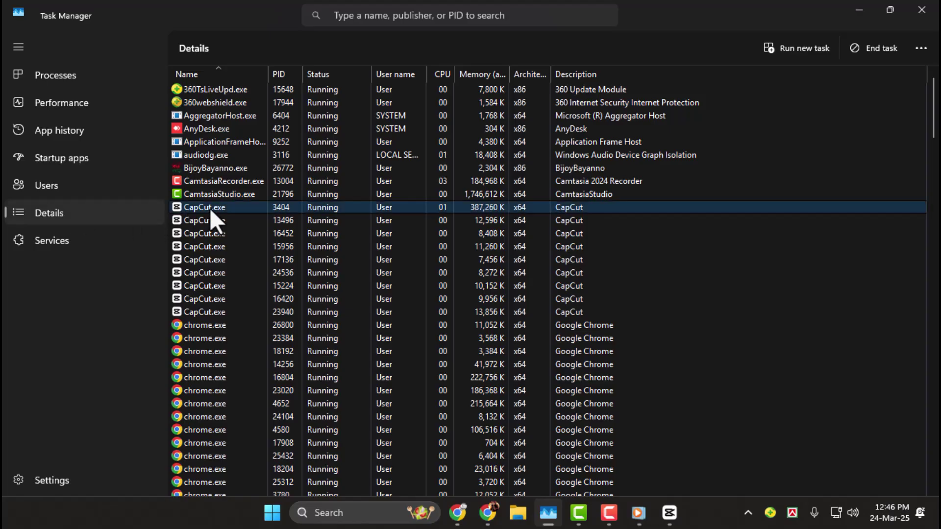
Set CapCut.exe's priority to High, confirm the change, and close Task Manager.
{"action": "right_click", "coordinate": [262, 208]}
{"action": "mouse_move", "coordinate": [308, 284]}
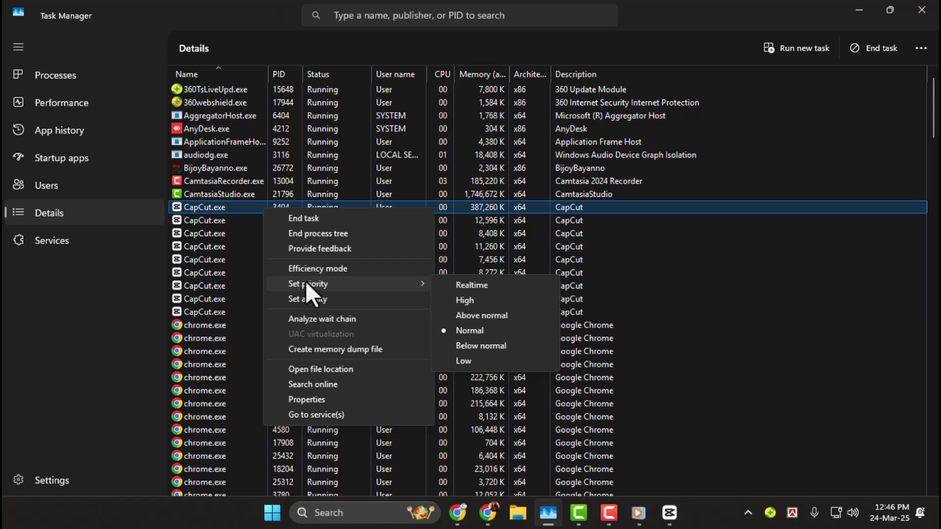
{"action": "left_click", "coordinate": [473, 303]}
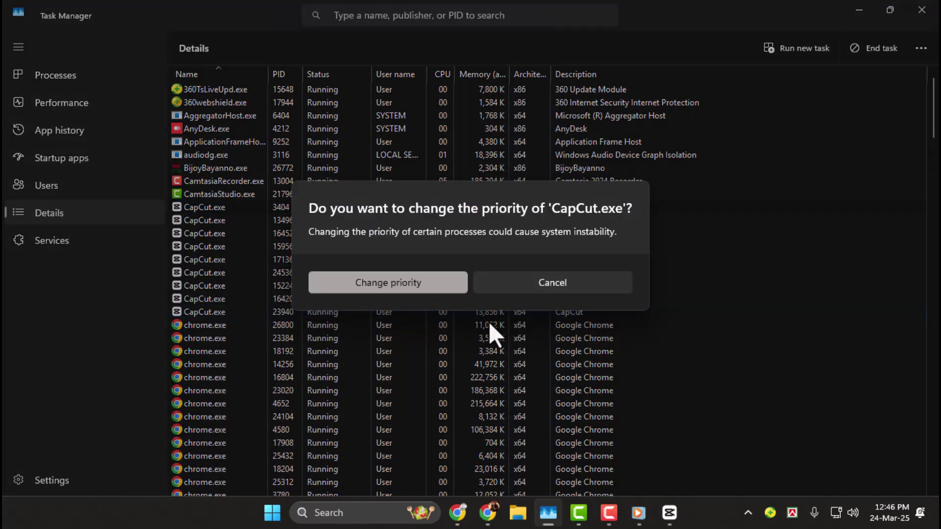
{"action": "left_click", "coordinate": [427, 282]}
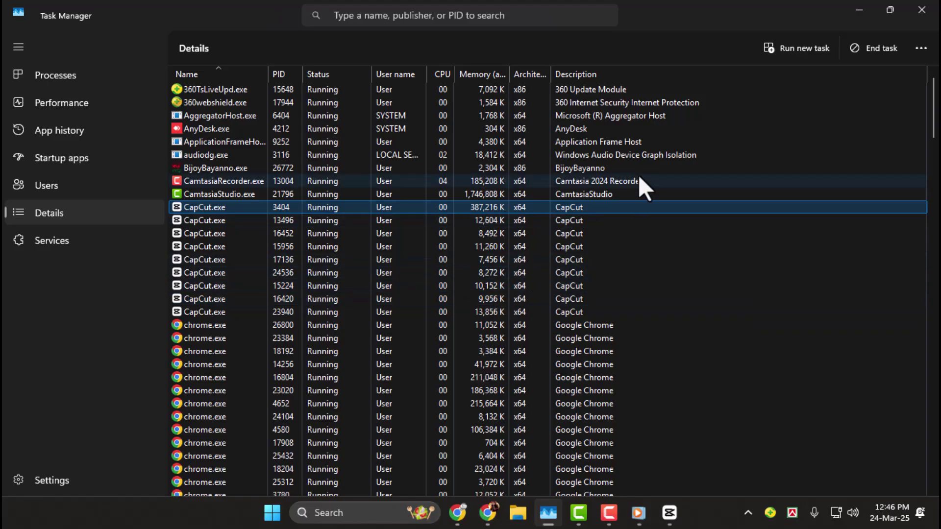
{"action": "left_click", "coordinate": [922, 9]}
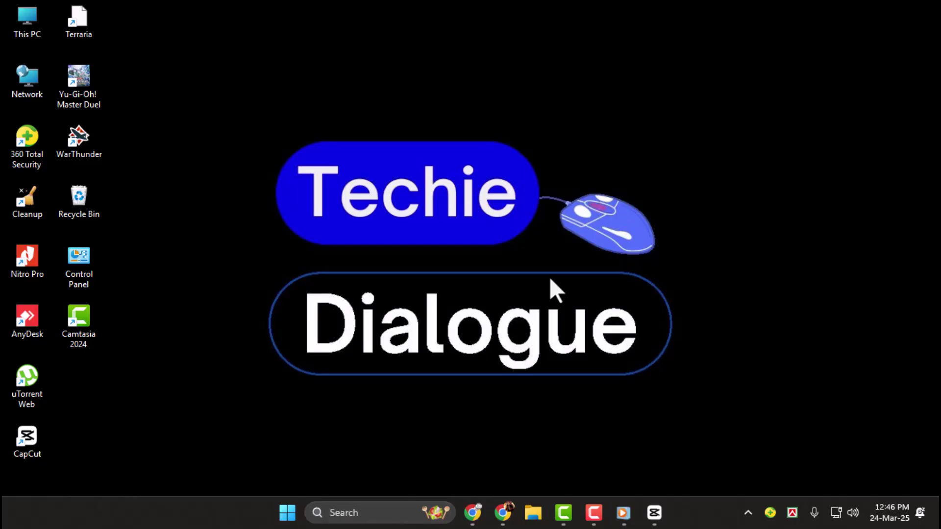
Run 'temp' to open C:\Windows\Temp and select all seven files.
{"action": "key", "text": "super+r"}
{"action": "key", "text": "Return"}
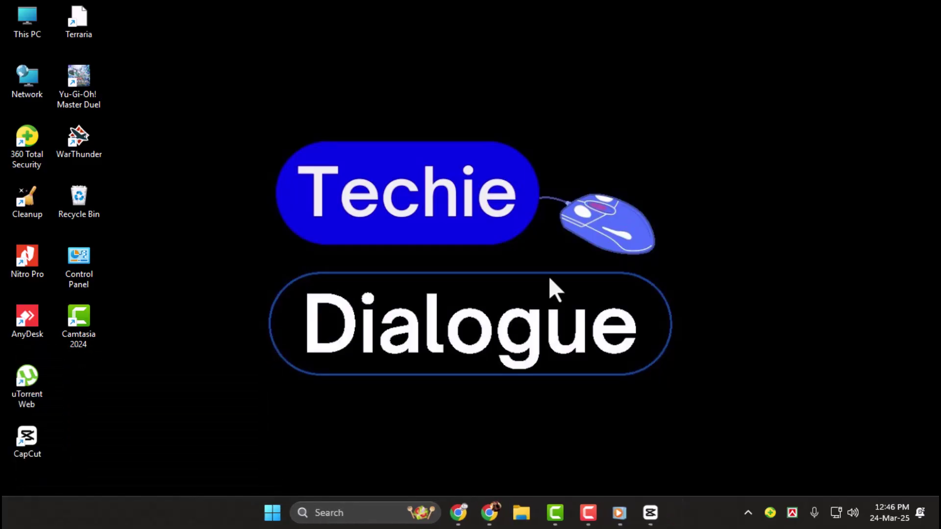
{"action": "key", "text": "ctrl+a"}
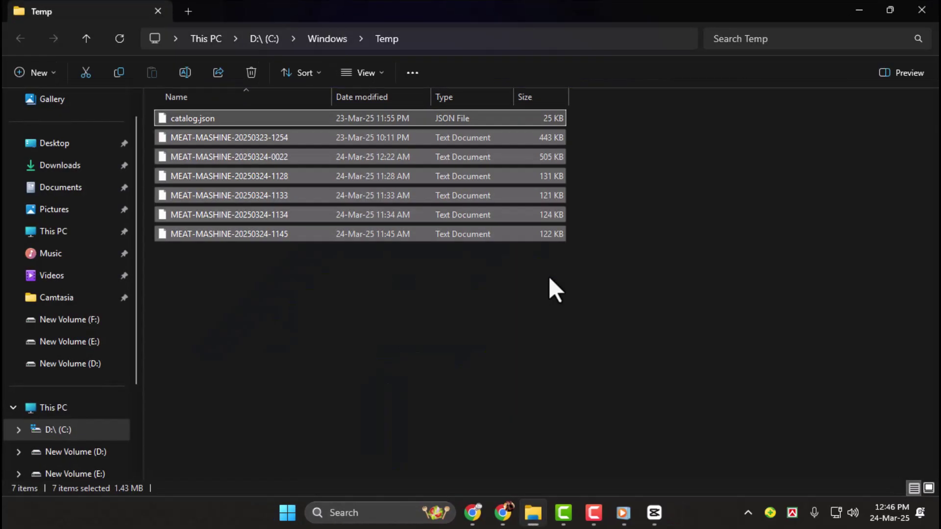